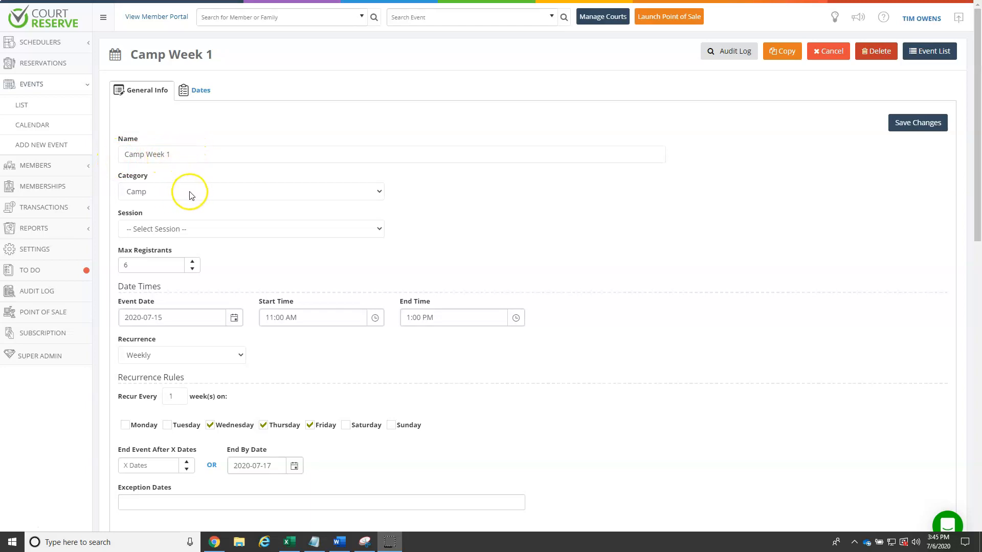
# Step: Review the Camp Week 1 event's session choices, dates, times, weekly recurrence rules and waitlist options
pyautogui.click(196, 226)
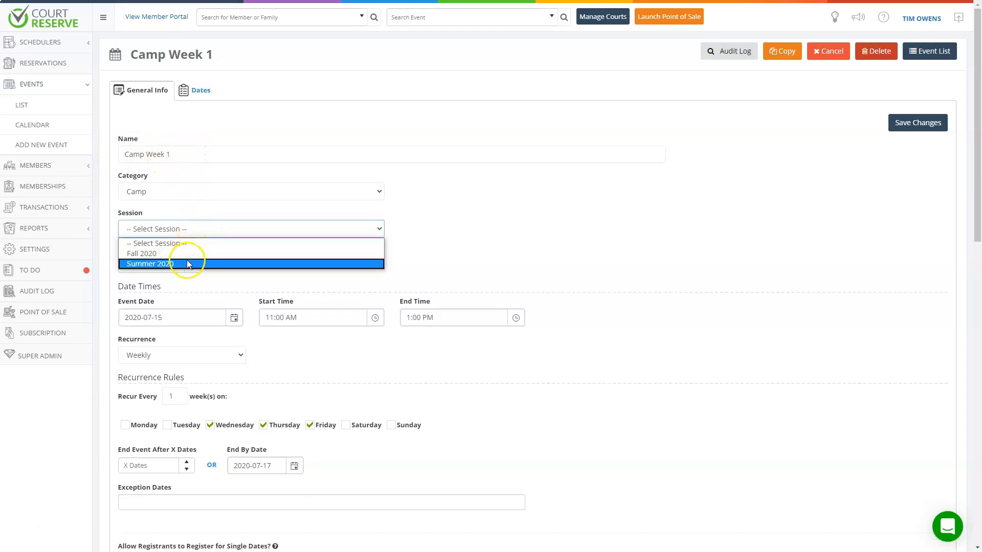
pyautogui.click(417, 191)
pyautogui.scroll(-2, 435, 199)
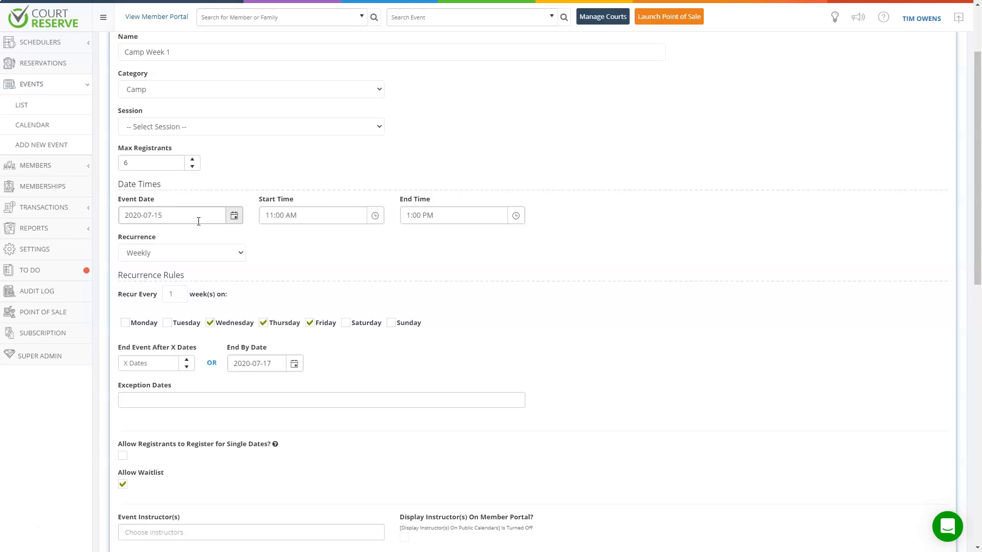
pyautogui.click(298, 214)
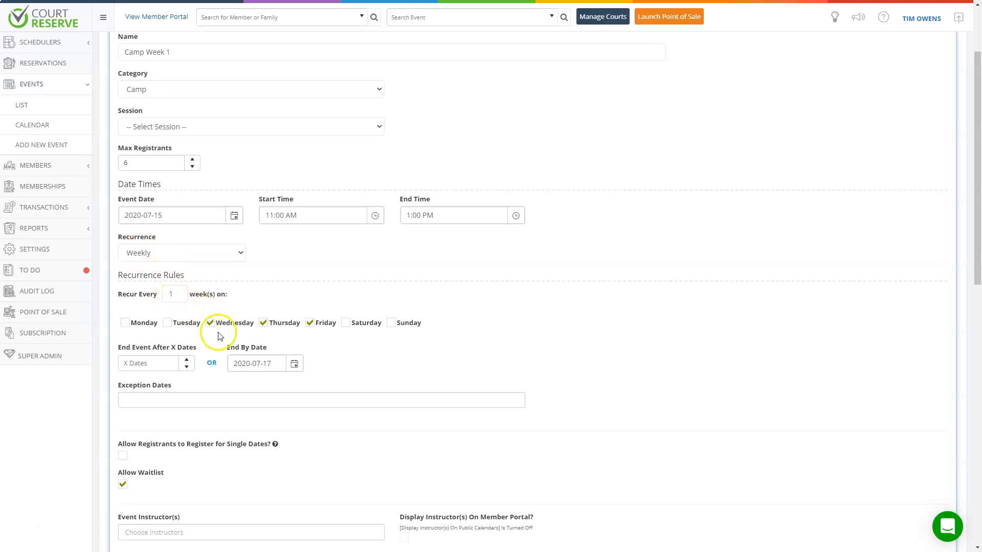
pyautogui.scroll(-1, 372, 262)
pyautogui.scroll(-2, 376, 259)
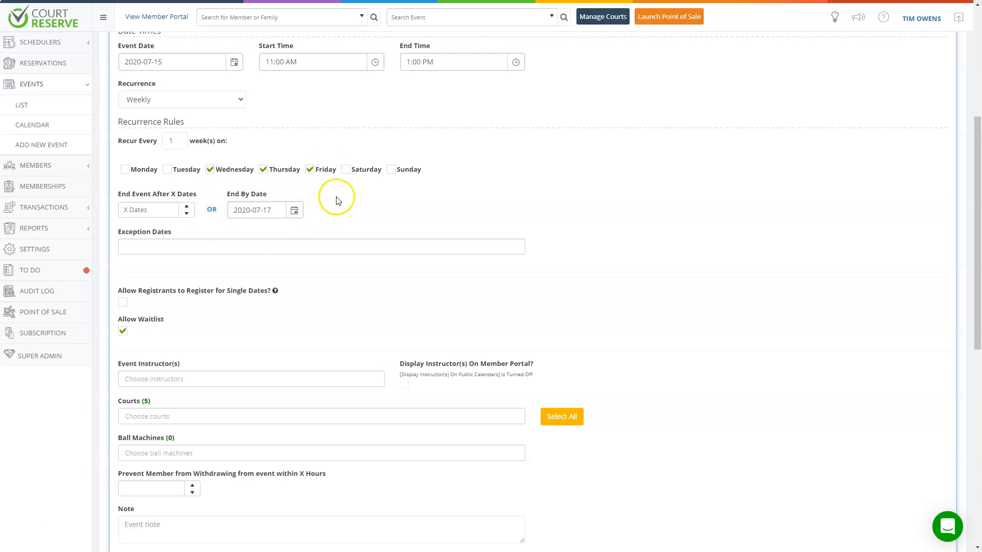
pyautogui.scroll(-2, 327, 205)
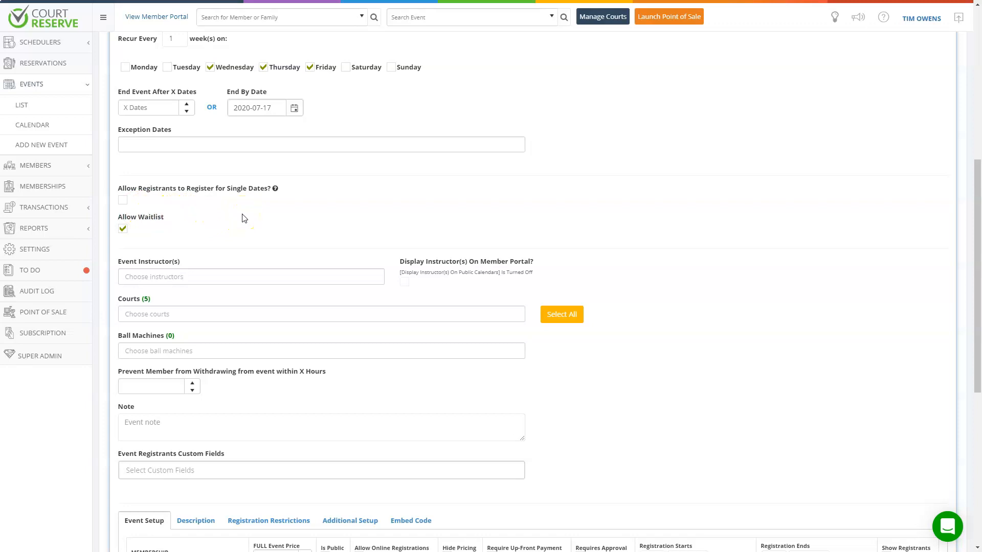
# Step: Check the event's instructor choices and select Hard - Court #1 as the camp's court
pyautogui.click(191, 276)
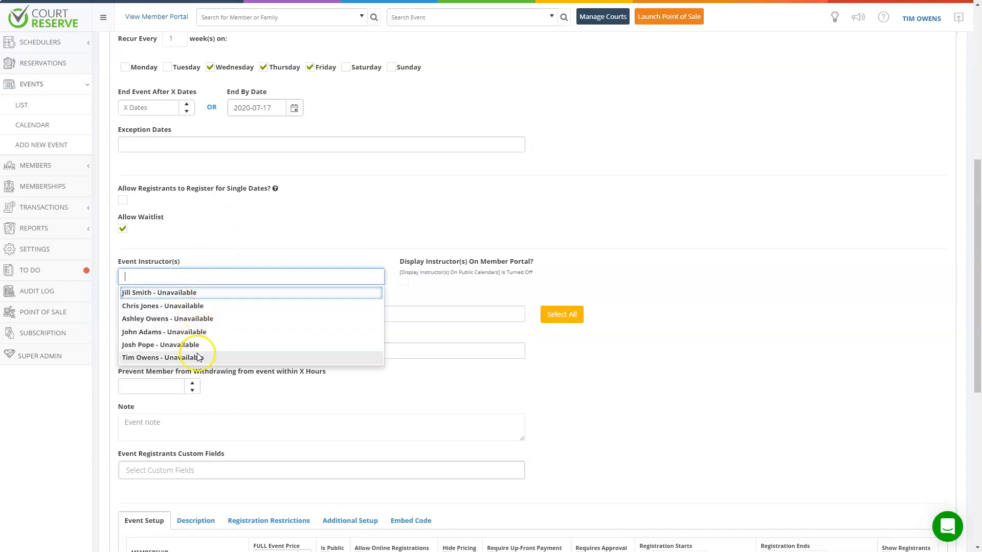
pyautogui.click(217, 245)
pyautogui.click(151, 313)
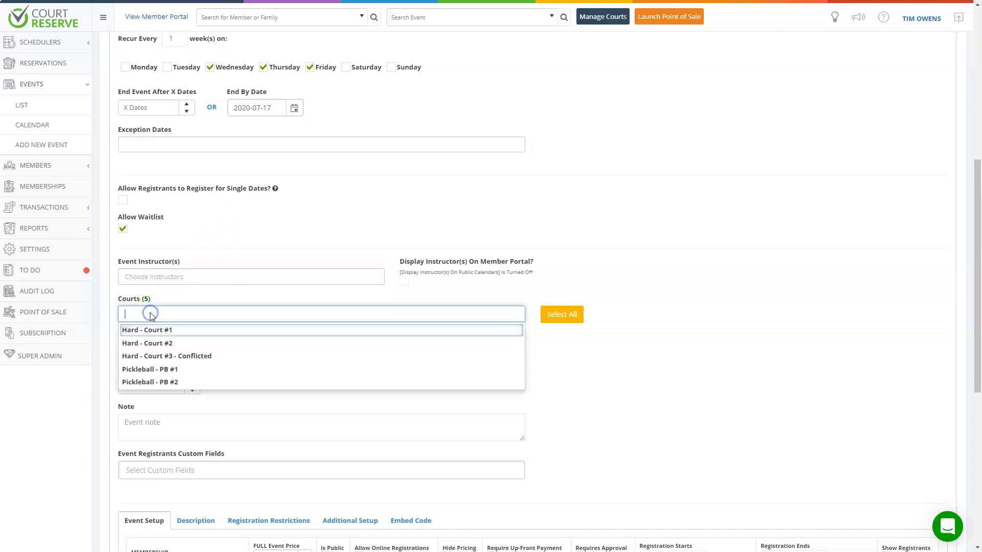
pyautogui.click(151, 329)
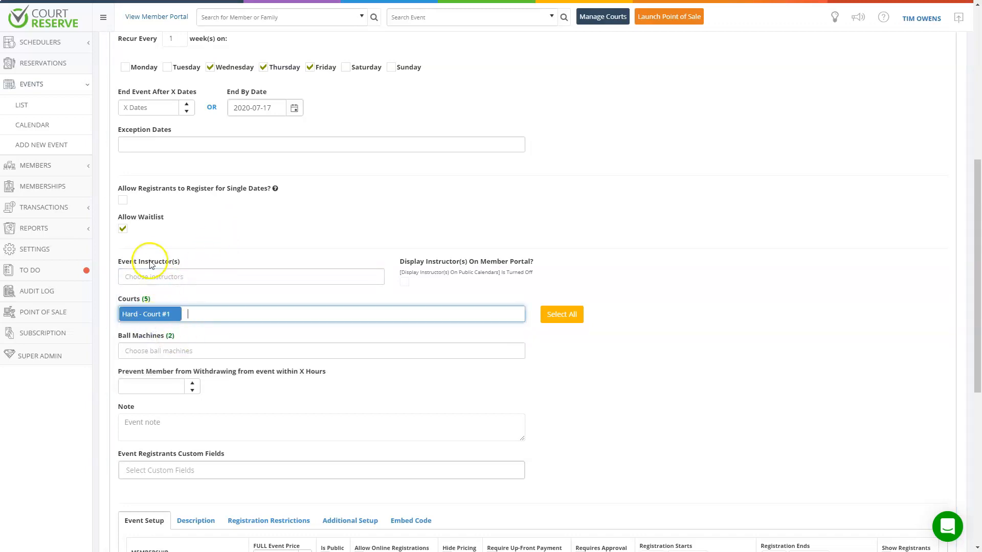
# Step: Review the event's ball machine, note and custom field options and its per-membership pricing and registration settings
pyautogui.scroll(-2, 174, 284)
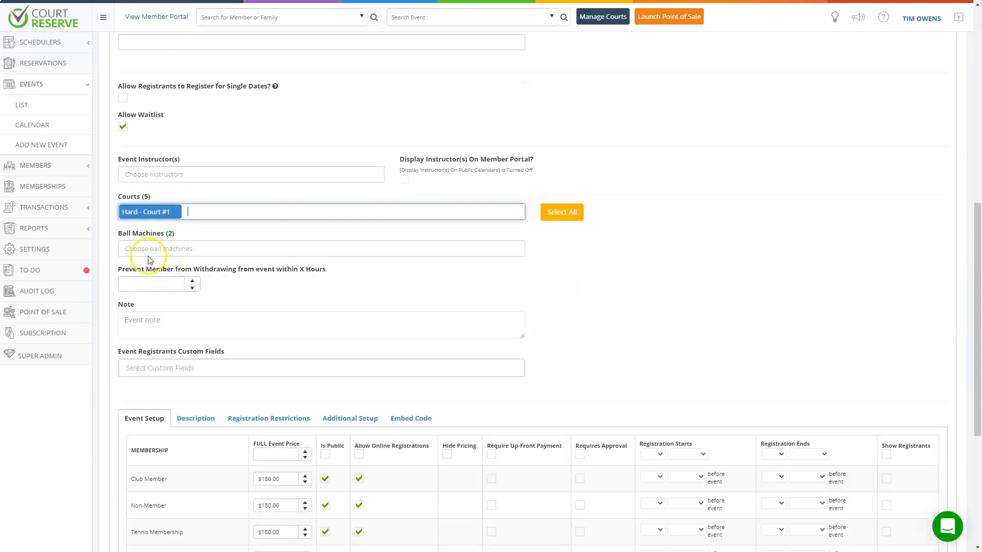
pyautogui.scroll(-3, 173, 295)
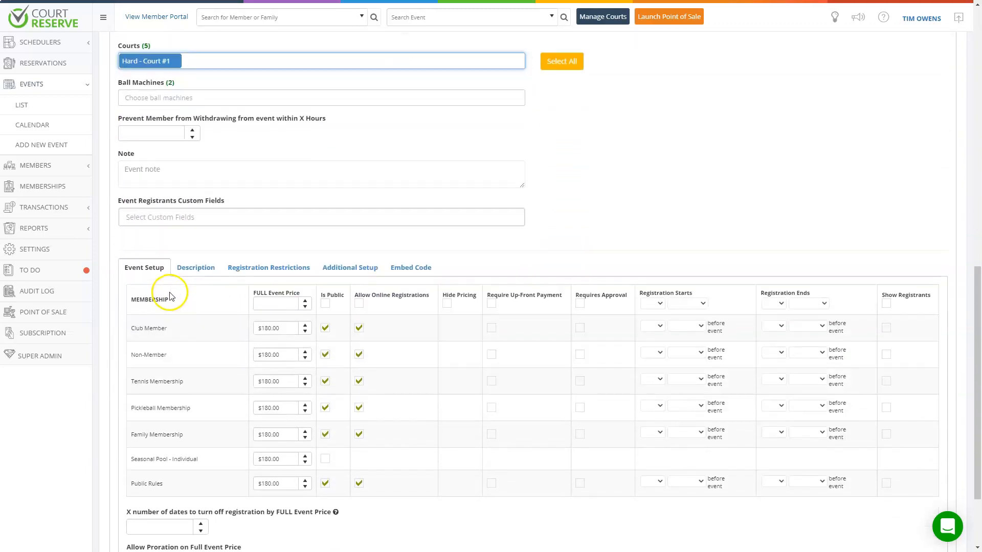
pyautogui.scroll(-2, 191, 337)
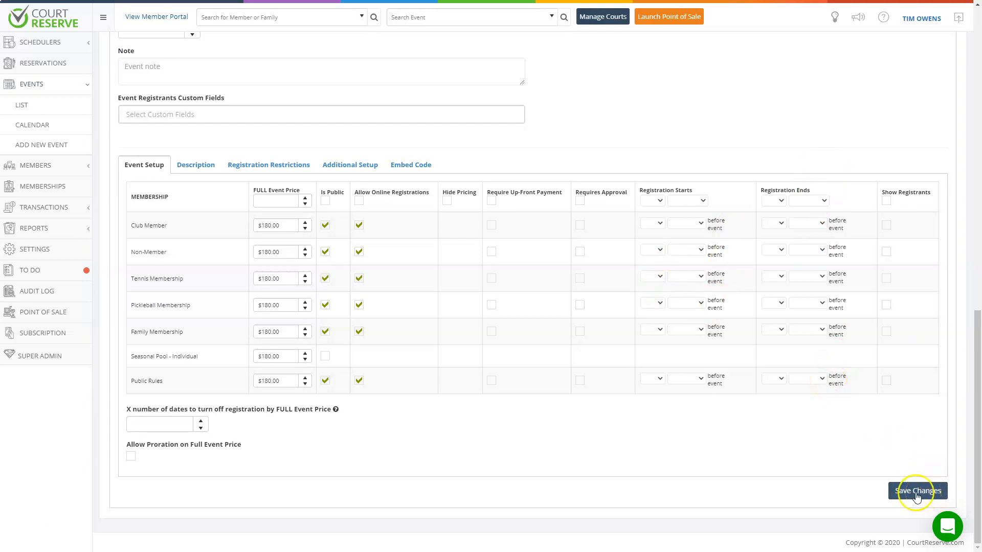
# Step: View the camp's list of dates and expand the Wed, Jul 15th date to examine its registrants
pyautogui.scroll(15, 423, 441)
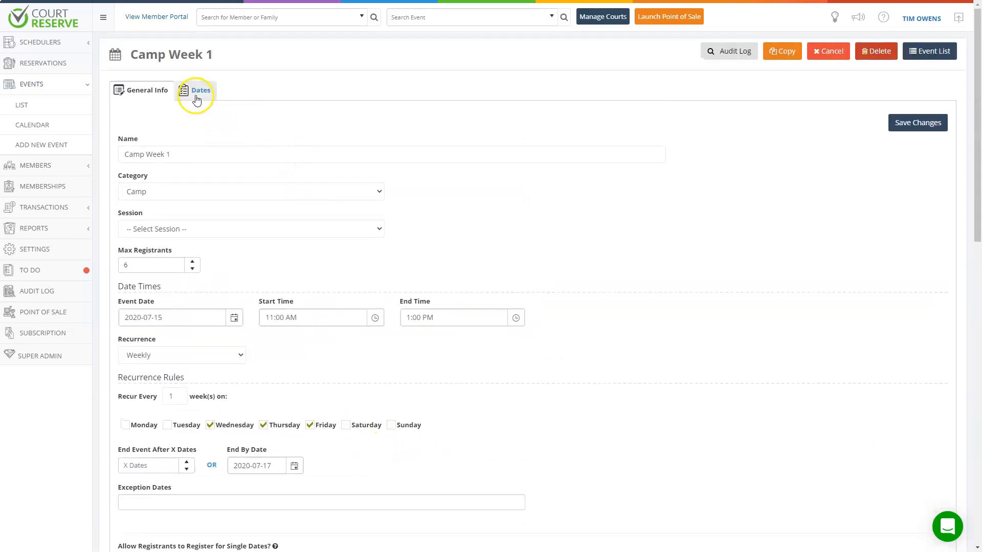
pyautogui.click(197, 96)
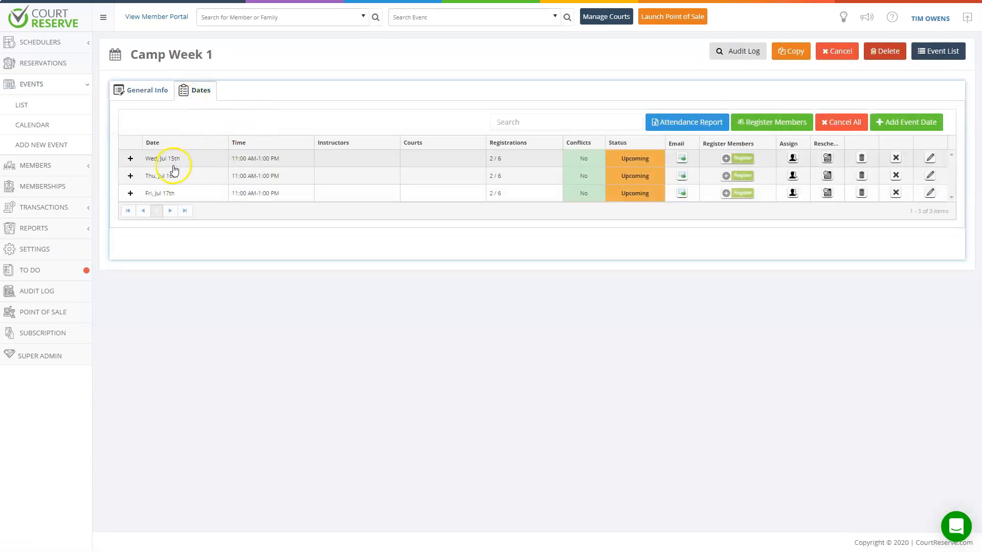
pyautogui.click(130, 158)
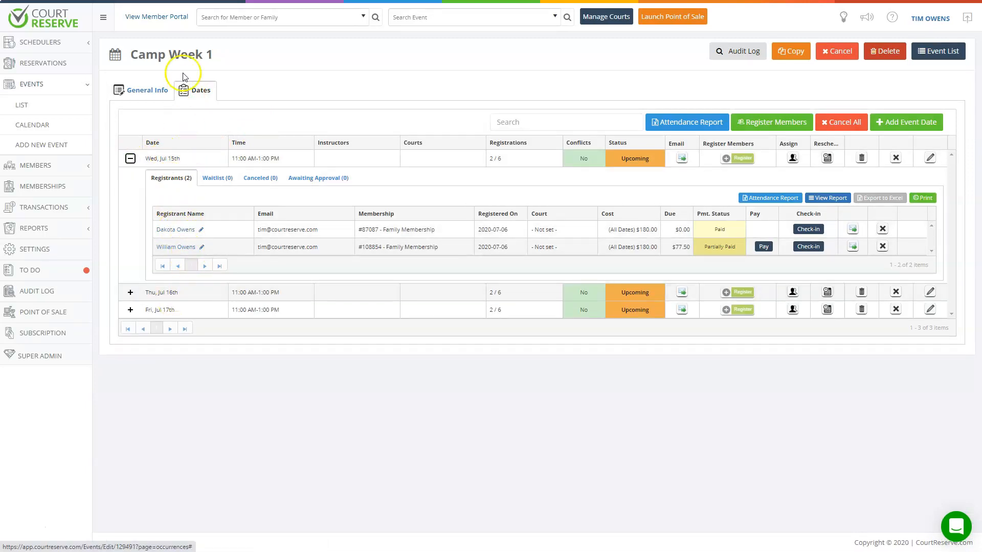
# Step: In the member portal, register the last two listed family members for all three Camp Week 1 dates and save the registration
pyautogui.click(161, 20)
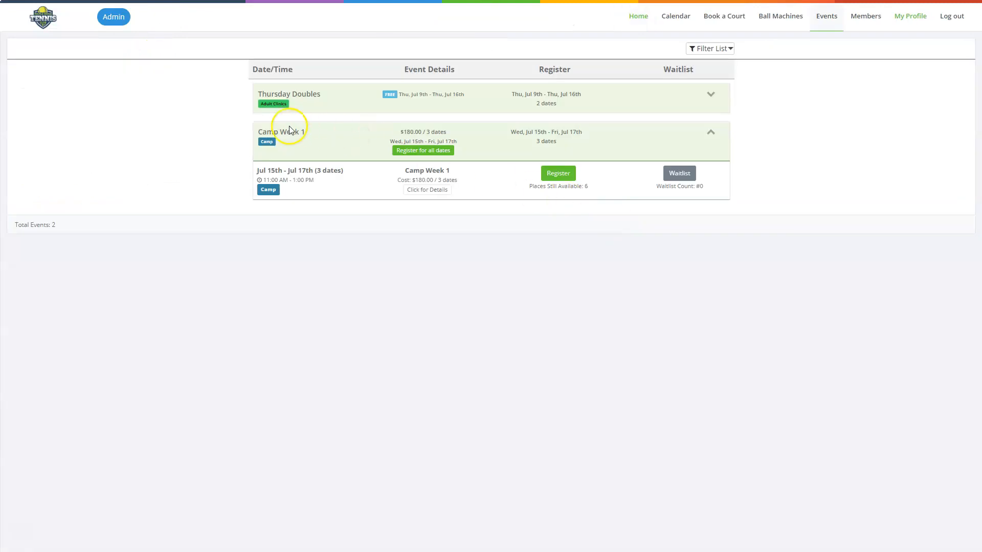
pyautogui.click(557, 174)
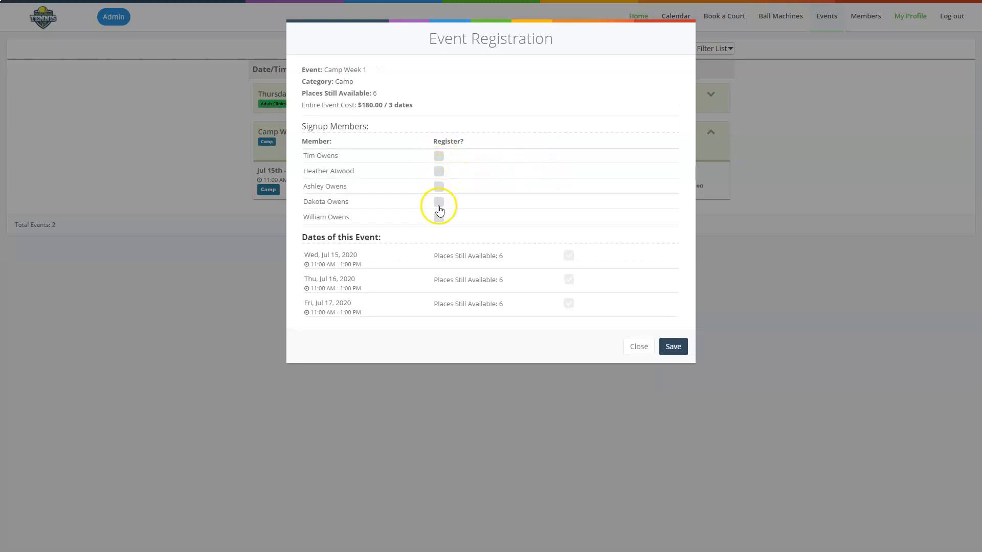
pyautogui.click(439, 203)
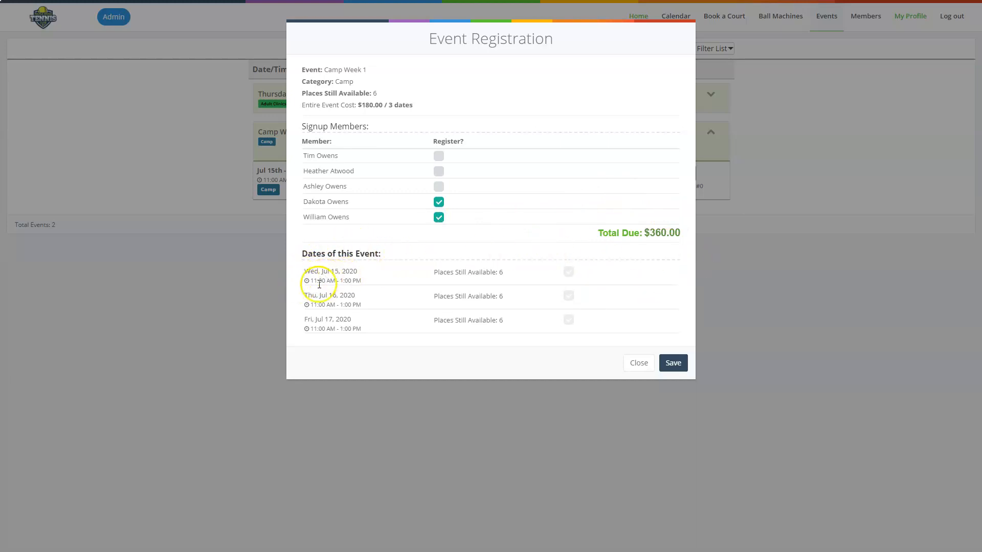
pyautogui.click(672, 363)
pyautogui.click(671, 123)
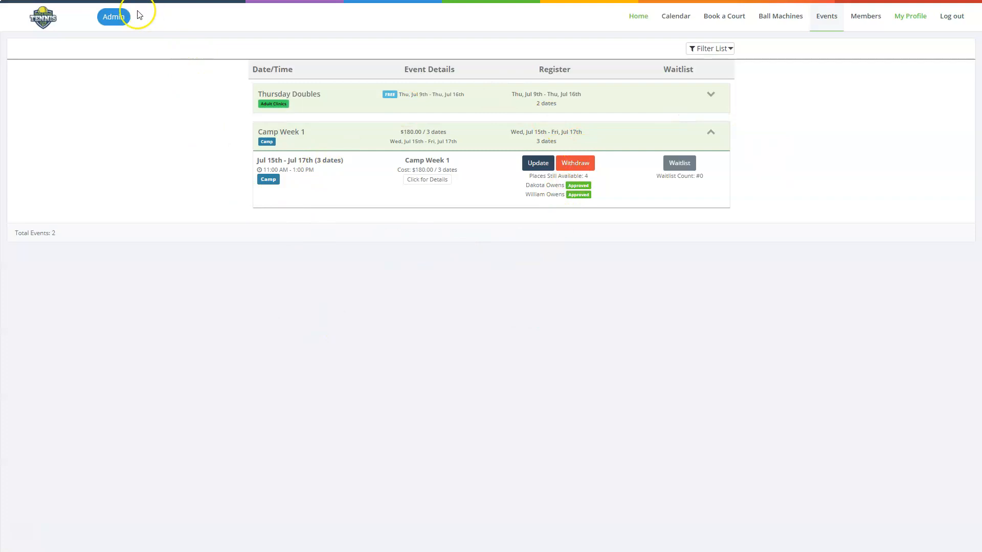
# Step: Return to the admin side, bring up the event list and start a copy of Camp Week 1
pyautogui.click(120, 17)
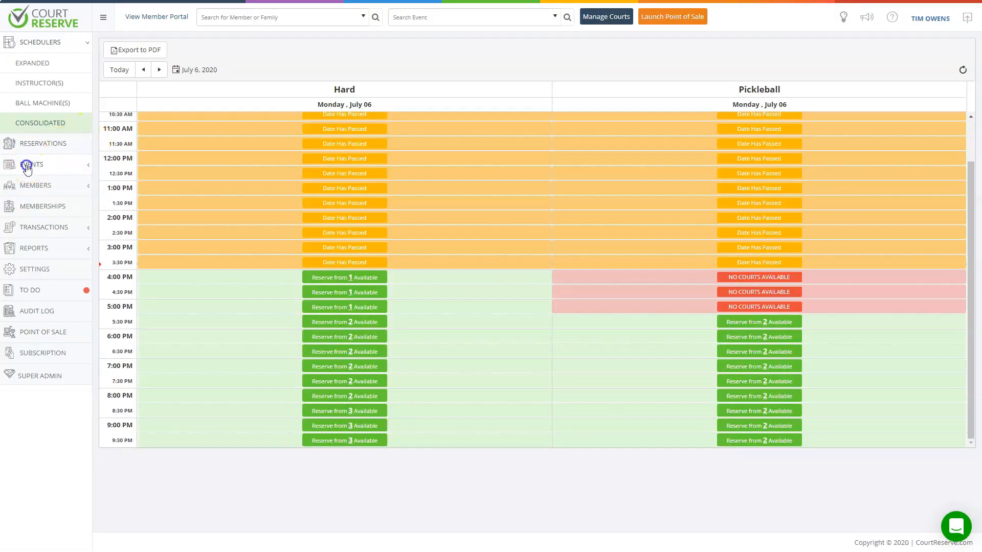
pyautogui.click(27, 166)
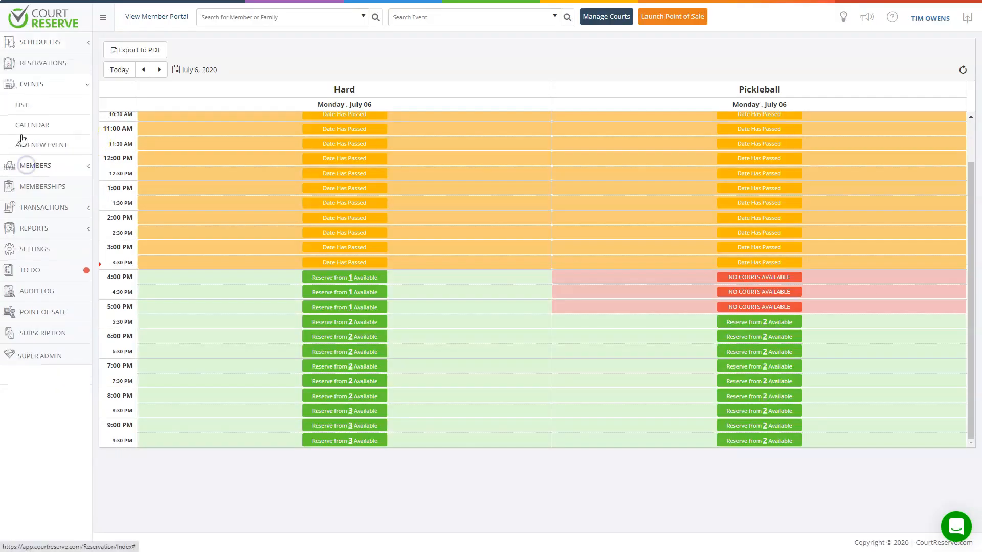
pyautogui.click(23, 104)
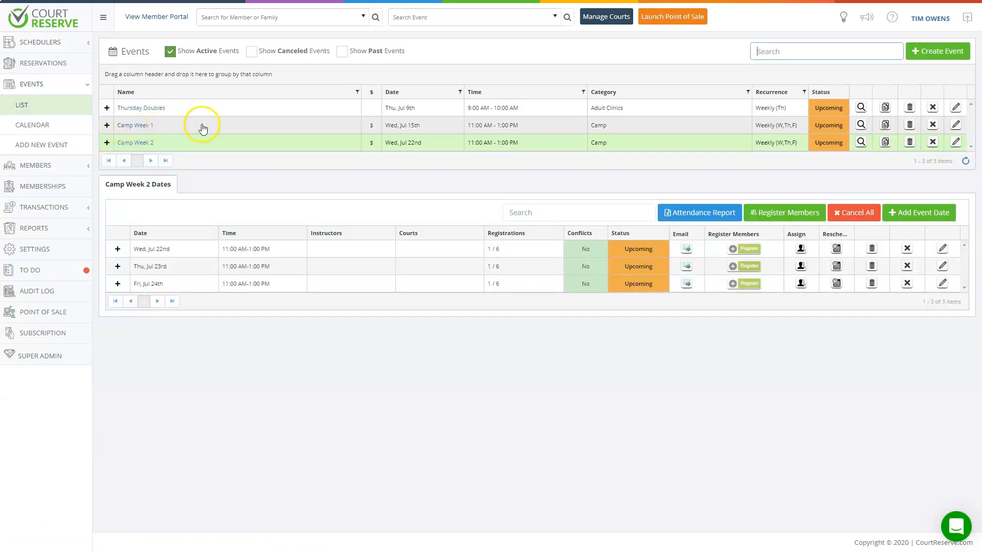
pyautogui.click(886, 125)
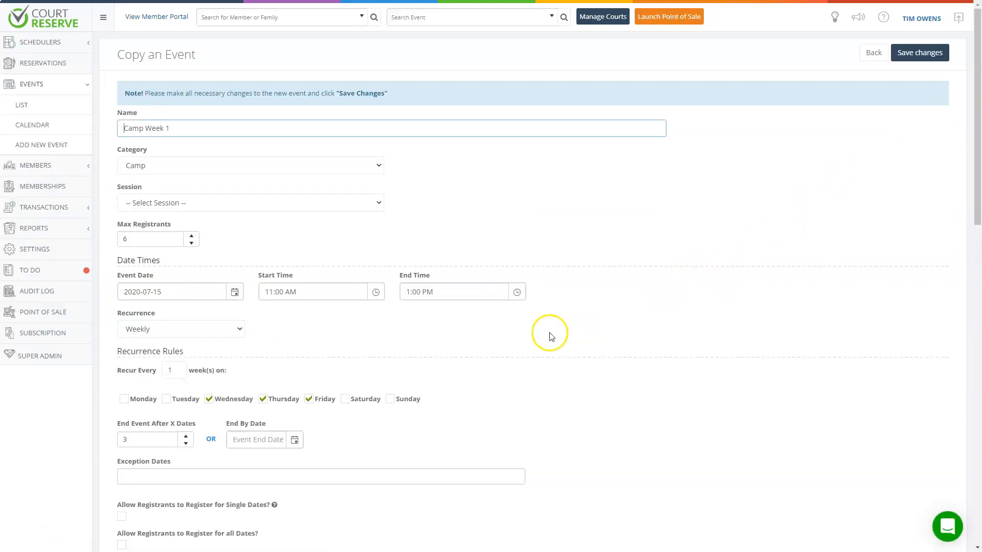
# Step: Set the copied event's date to 2020-07-29 and its end-by date to 2020-07-31
pyautogui.click(234, 293)
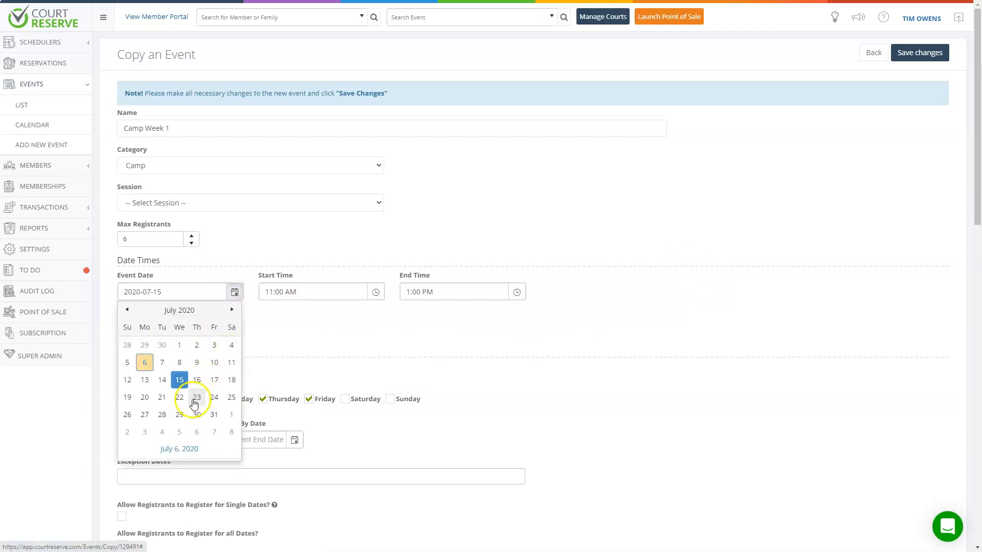
pyautogui.click(180, 414)
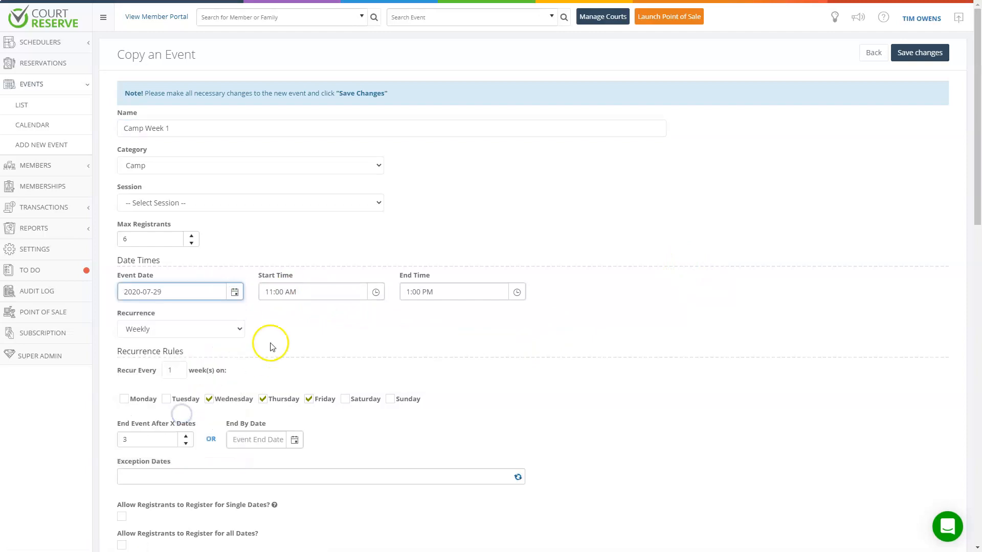
pyautogui.scroll(-3, 164, 281)
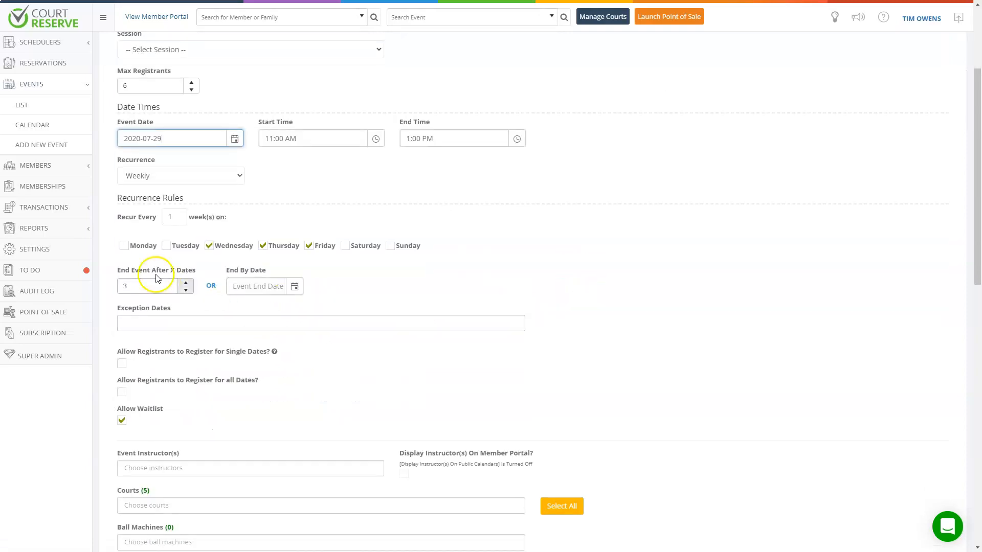
pyautogui.scroll(-2, 279, 373)
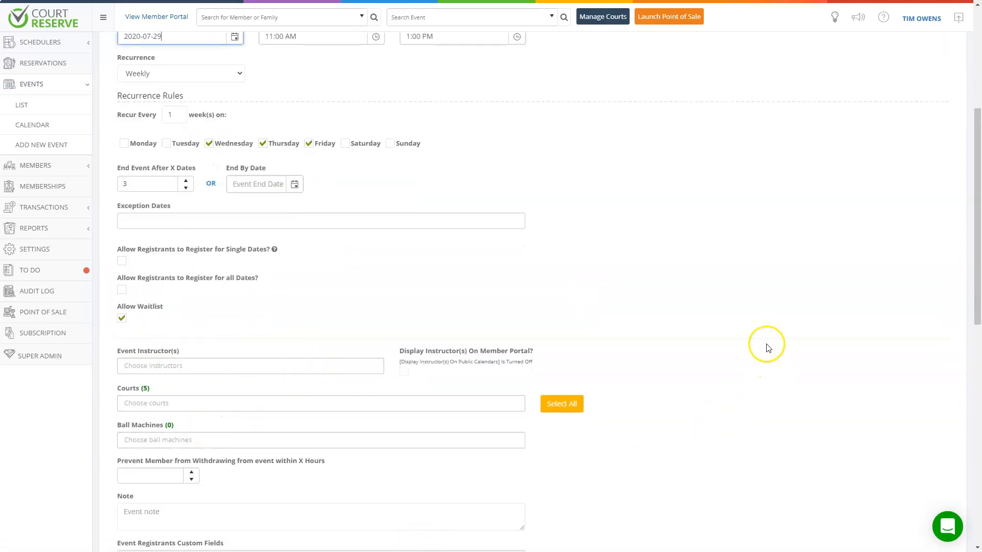
pyautogui.scroll(-8, 762, 348)
pyautogui.scroll(9, 741, 355)
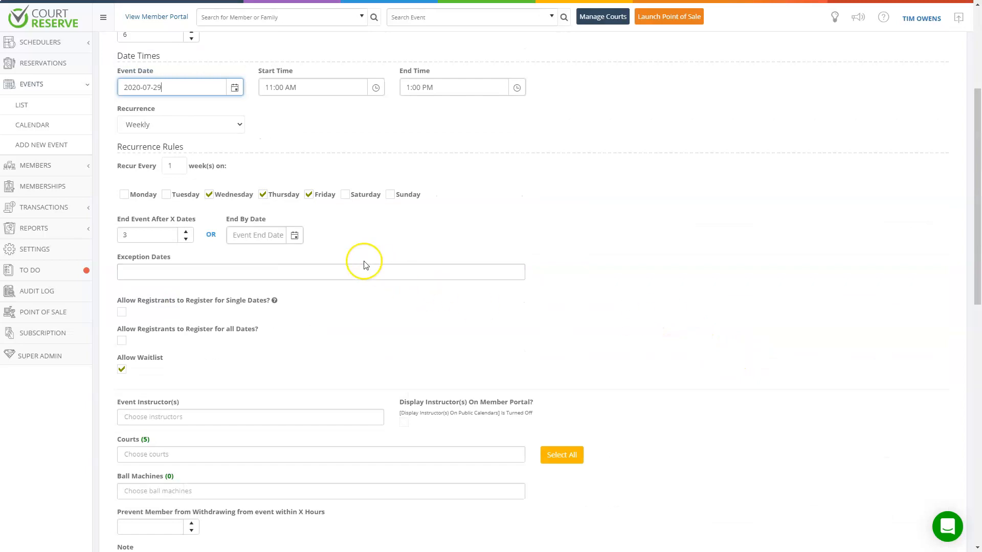
pyautogui.click(294, 235)
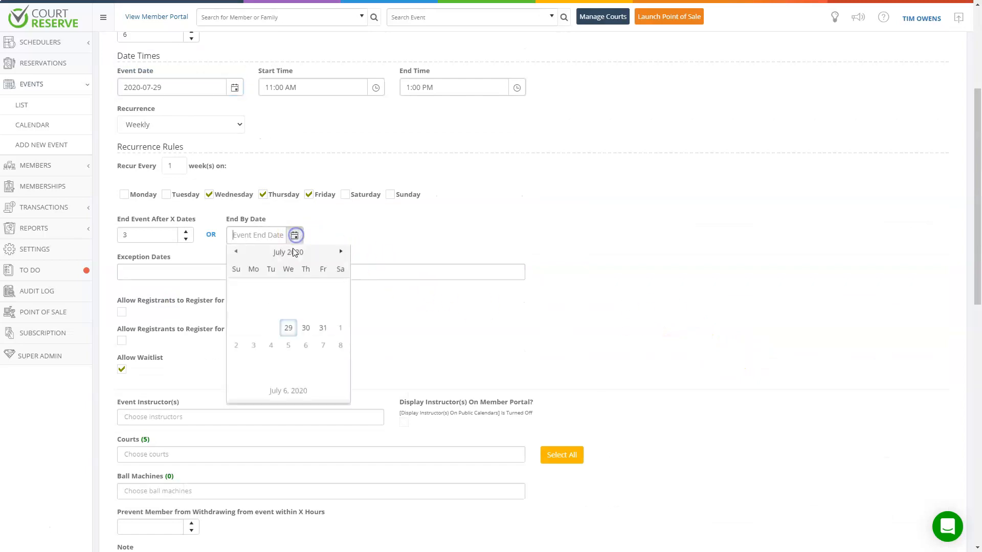
pyautogui.click(323, 330)
# Step: Assign Hard - Court #1 to the copied event, save it and go back to the event list
pyautogui.scroll(-1, 286, 337)
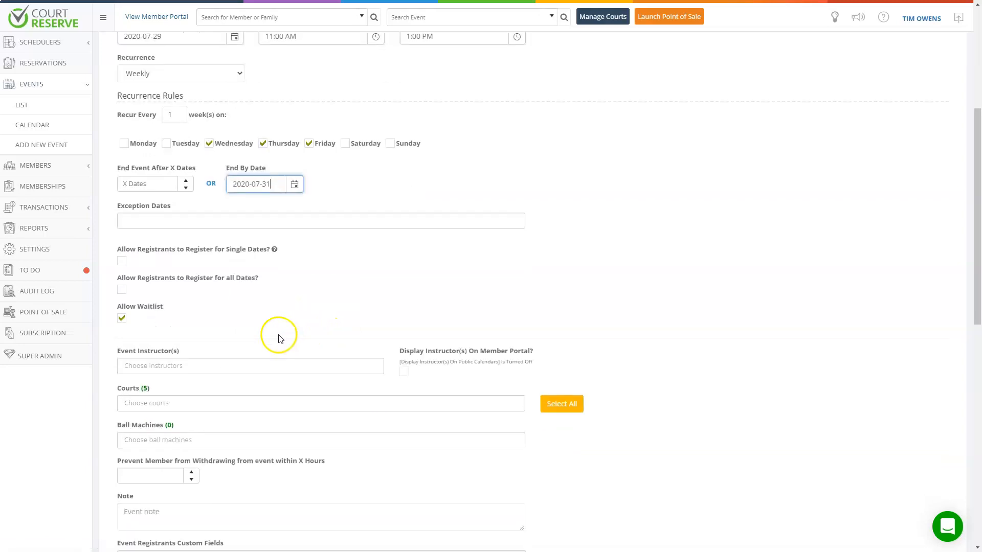
pyautogui.click(139, 403)
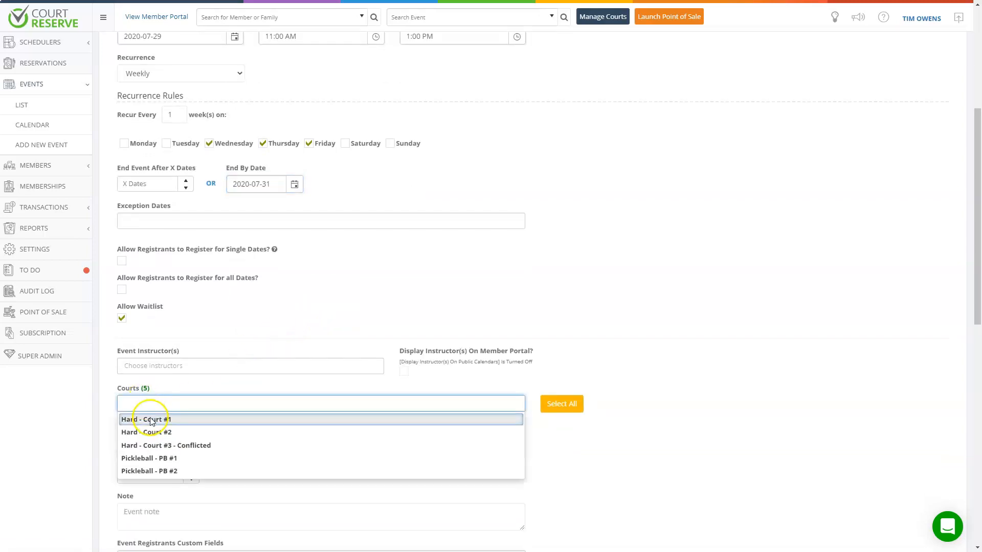
pyautogui.click(152, 420)
pyautogui.scroll(5, 769, 353)
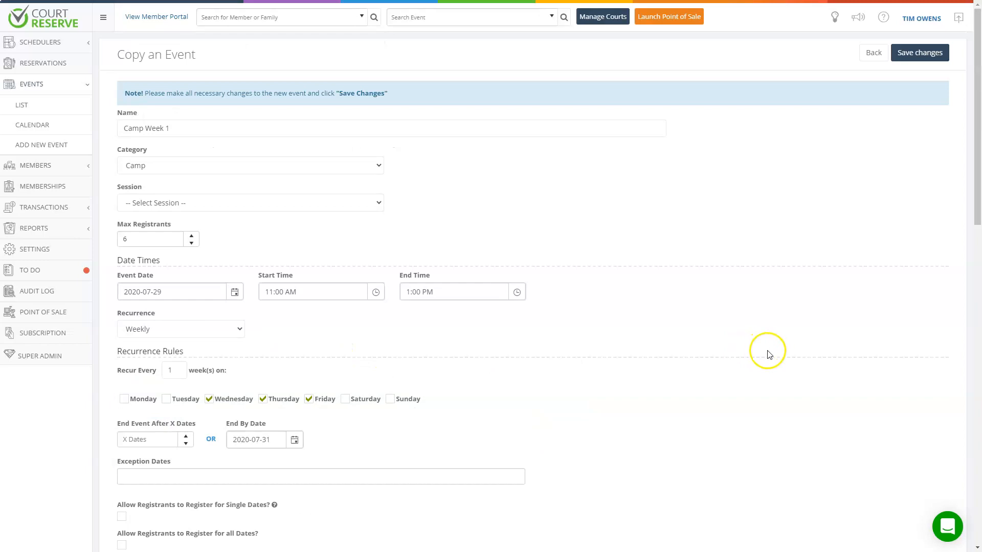
pyautogui.click(928, 52)
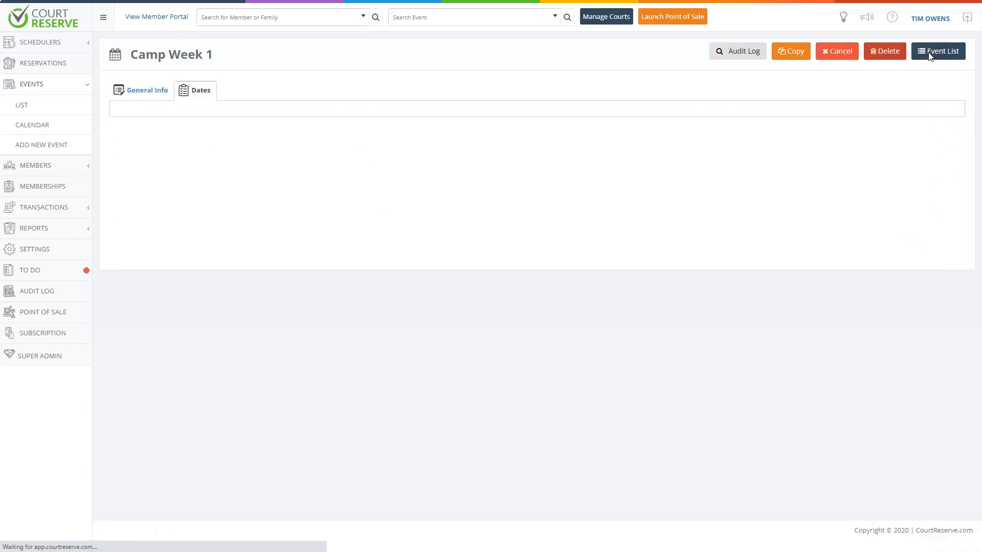
pyautogui.click(933, 52)
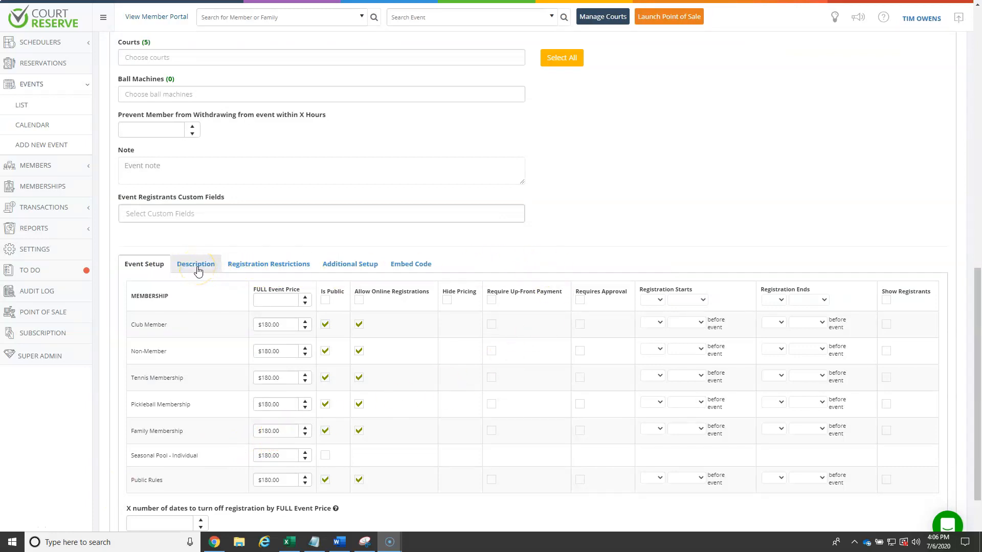
# Step: Examine the event's description editor, age and rating restrictions, and additional setup with its revenue category choices
pyautogui.click(196, 265)
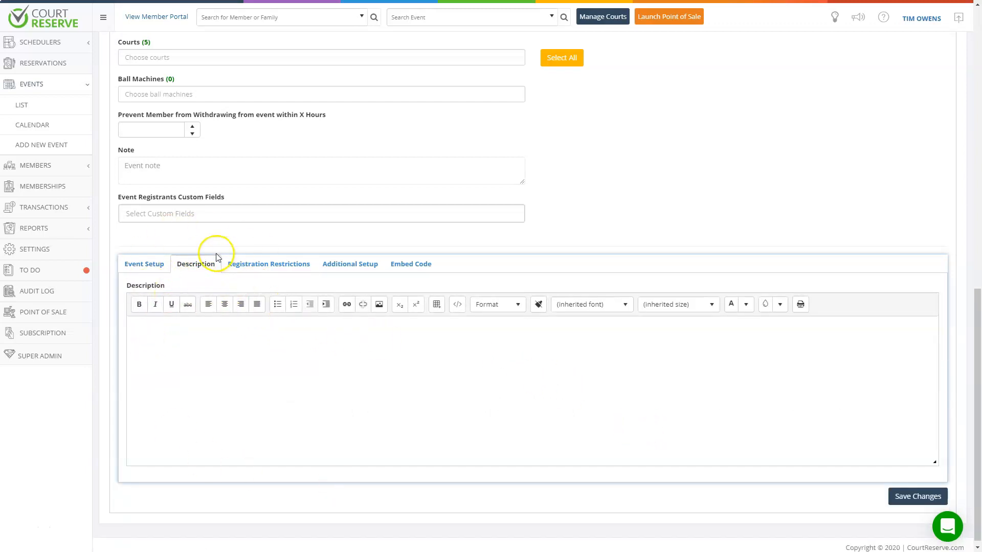
pyautogui.click(268, 264)
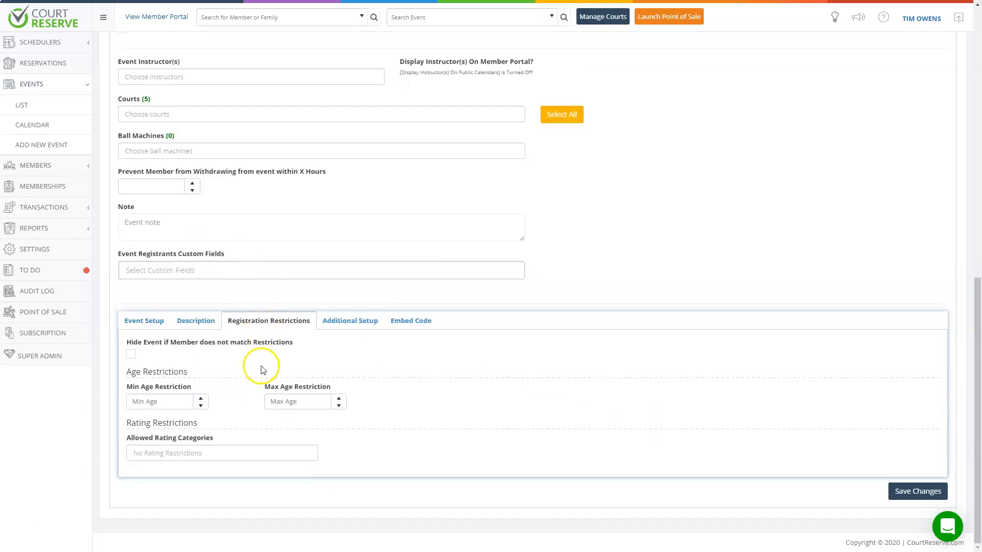
pyautogui.click(221, 455)
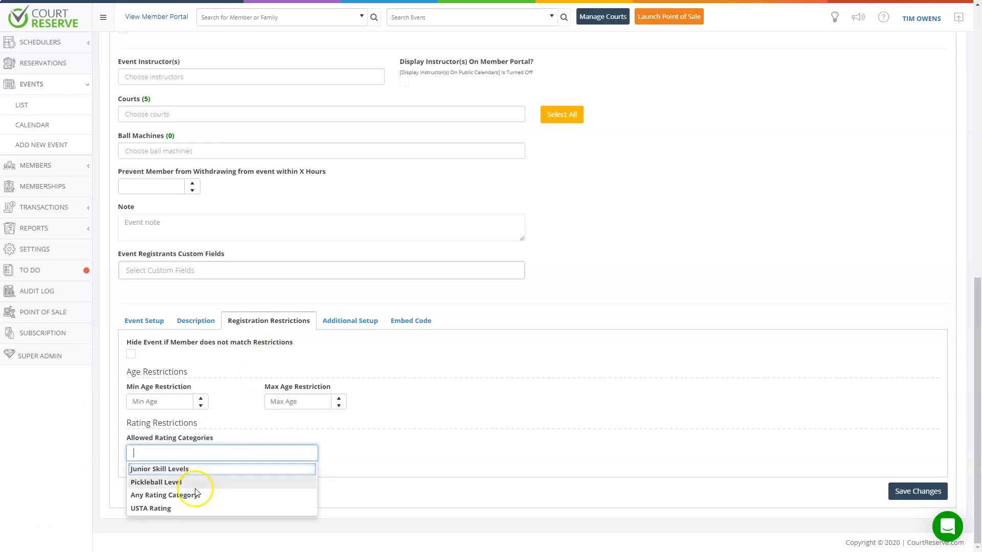
pyautogui.click(358, 326)
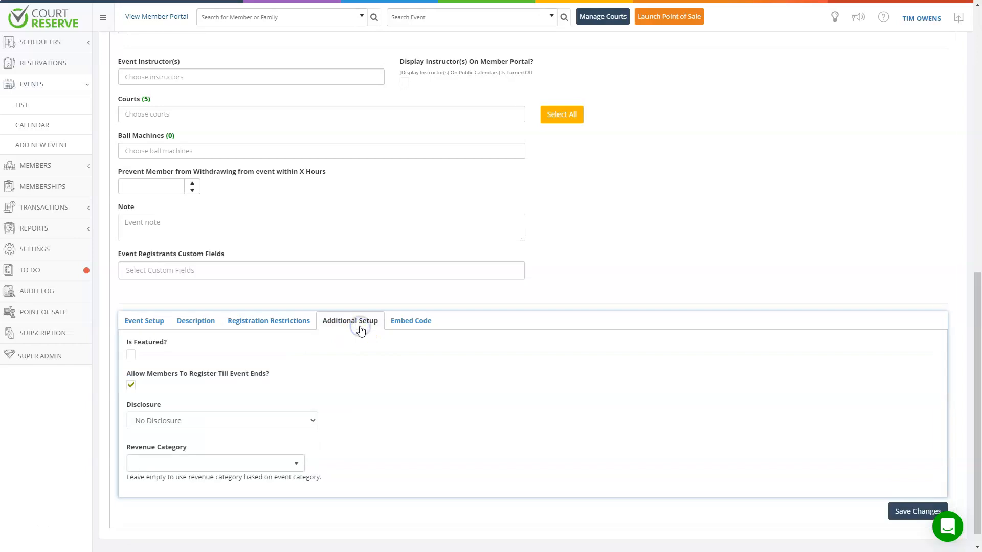
pyautogui.click(254, 463)
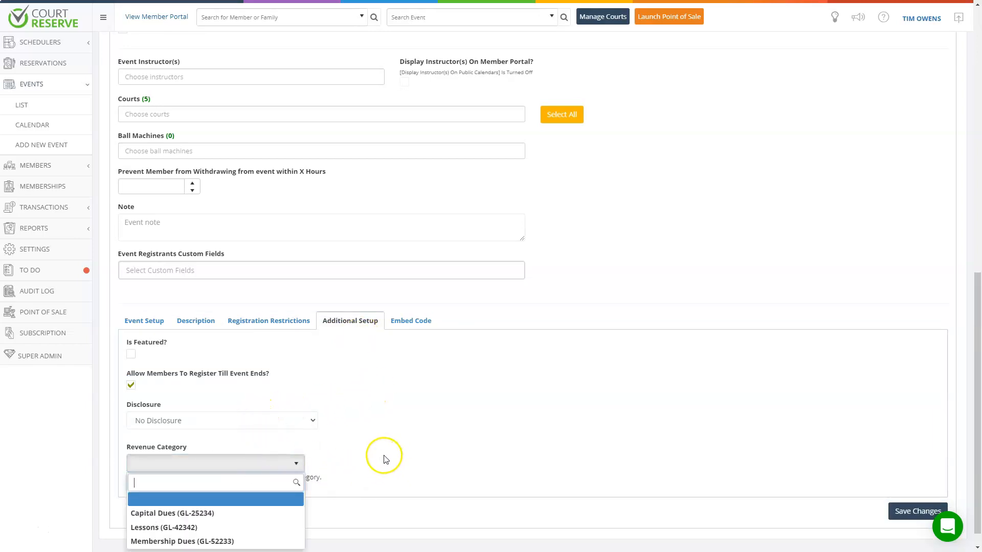
pyautogui.click(379, 455)
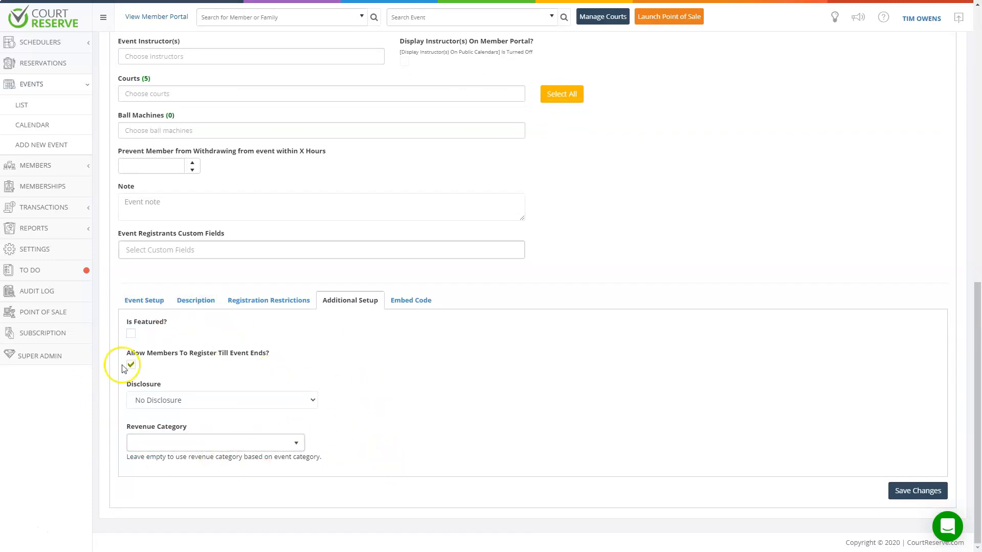